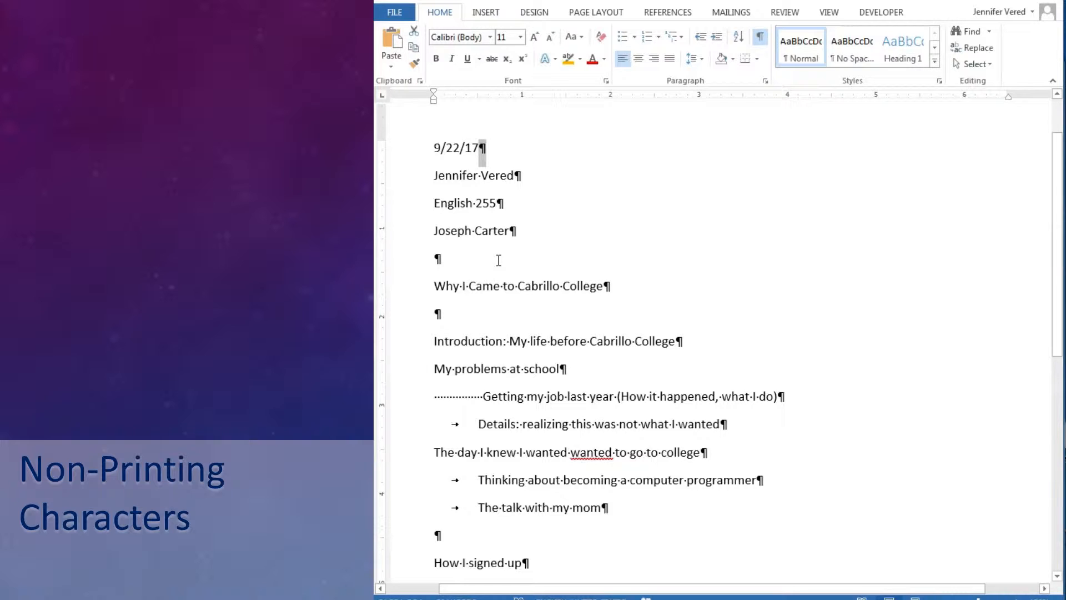
Examine the document's non-printing characters: the paragraph marks, the repeated spaces before "Getting my job last year" and the tab before "Details".
{"action": "left_click", "coordinate": [513, 232]}
{"action": "double_click", "coordinate": [515, 233]}
{"action": "double_click", "coordinate": [528, 342]}
{"action": "left_click", "coordinate": [436, 425]}
{"action": "left_click_drag", "start_coordinate": [436, 425], "coordinate": [471, 426]}
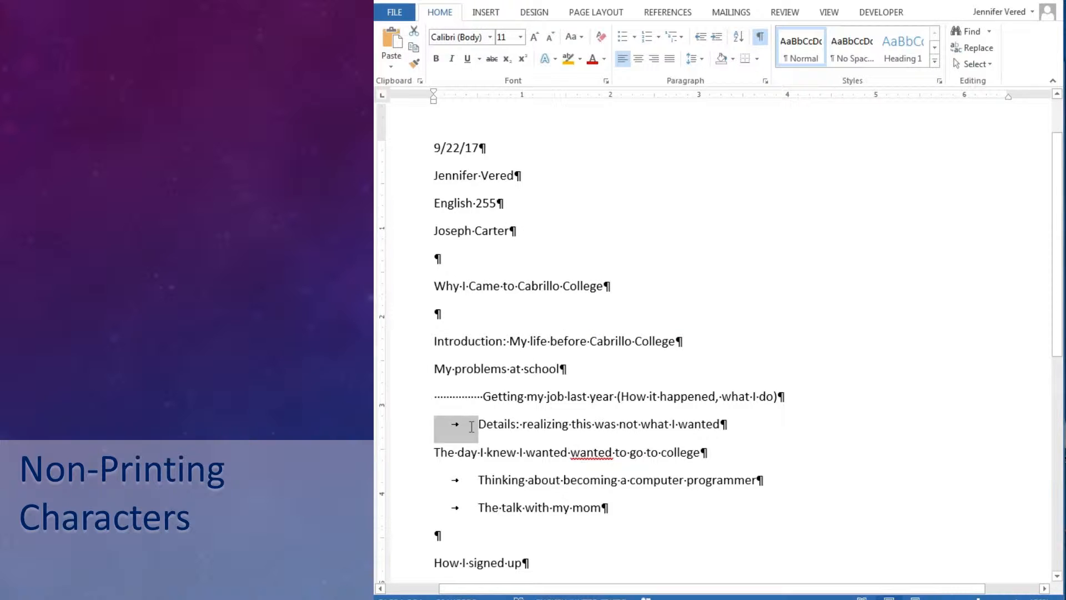
{"action": "left_click", "coordinate": [639, 237]}
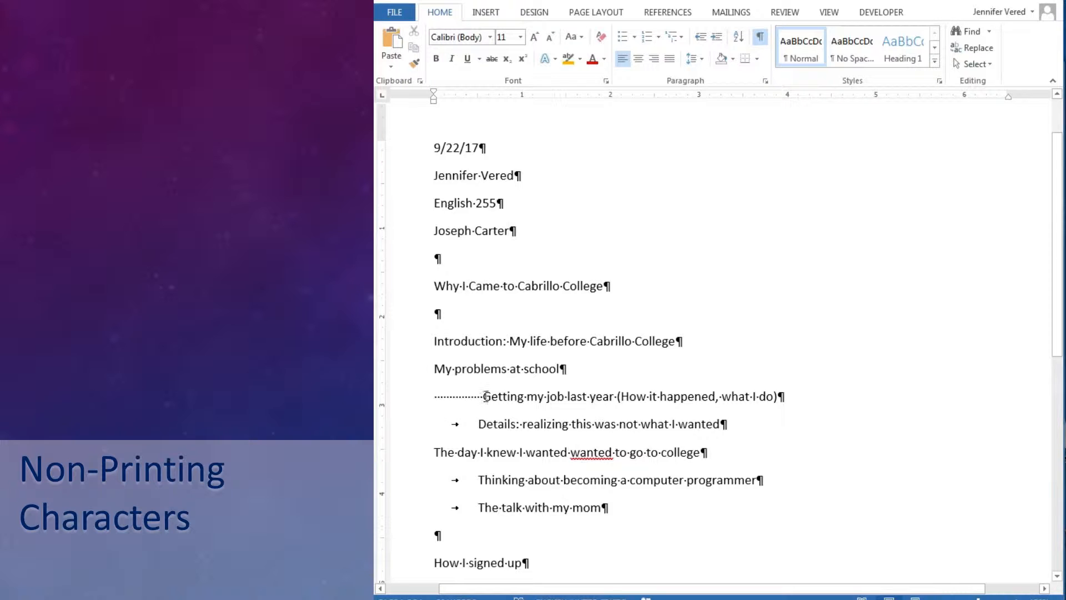
{"action": "left_click_drag", "start_coordinate": [485, 396], "coordinate": [439, 425]}
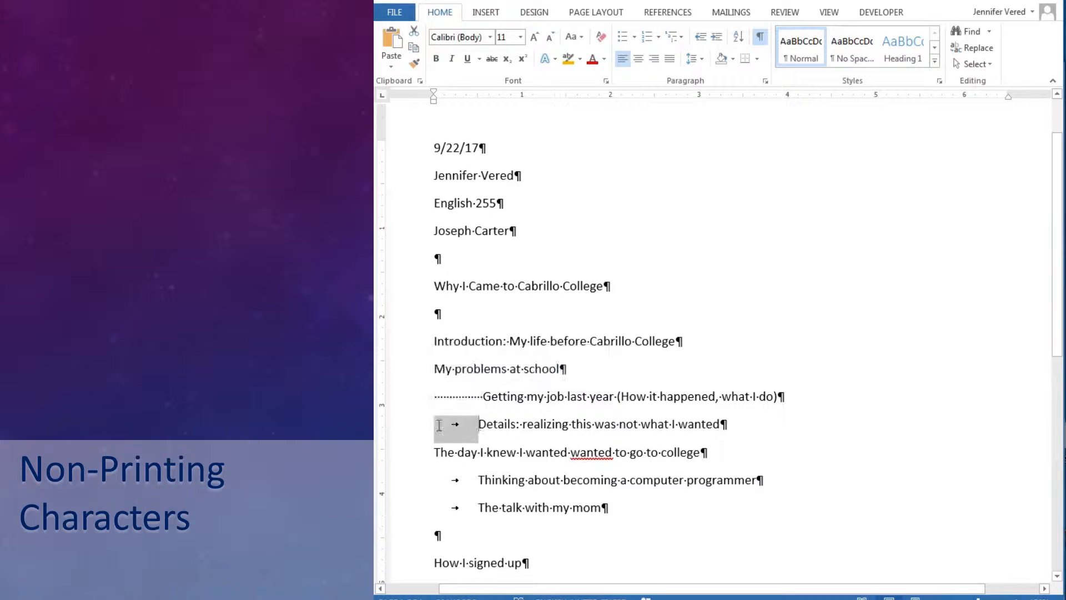
{"action": "left_click", "coordinate": [667, 398]}
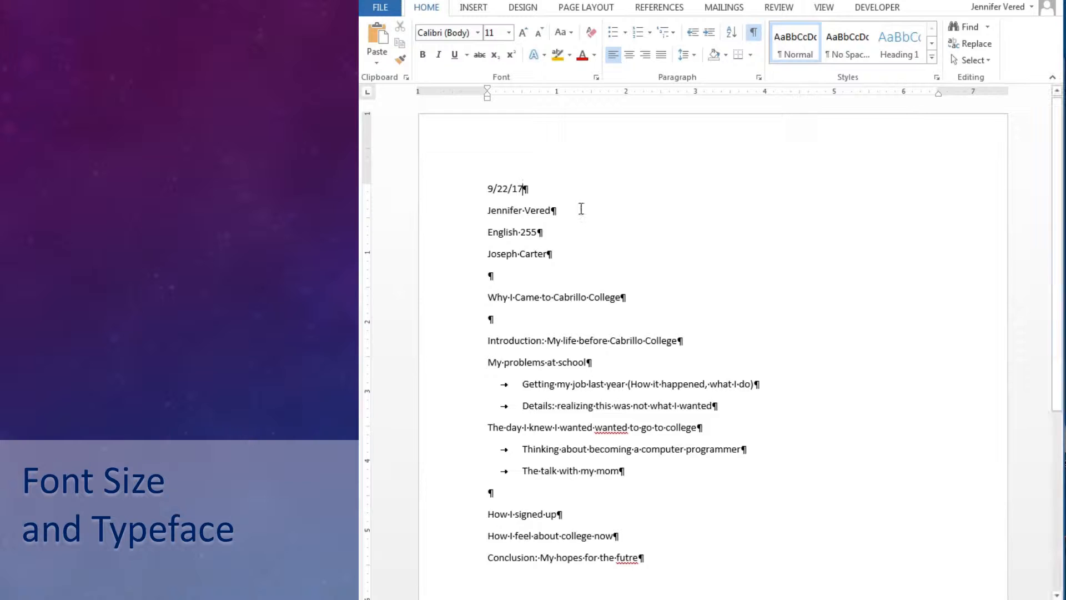
Change the font of the entire document to Times New Roman, size 12.
{"action": "key", "text": "ctrl+a"}
{"action": "left_click", "coordinate": [547, 202]}
{"action": "left_click_drag", "start_coordinate": [484, 187], "coordinate": [701, 572]}
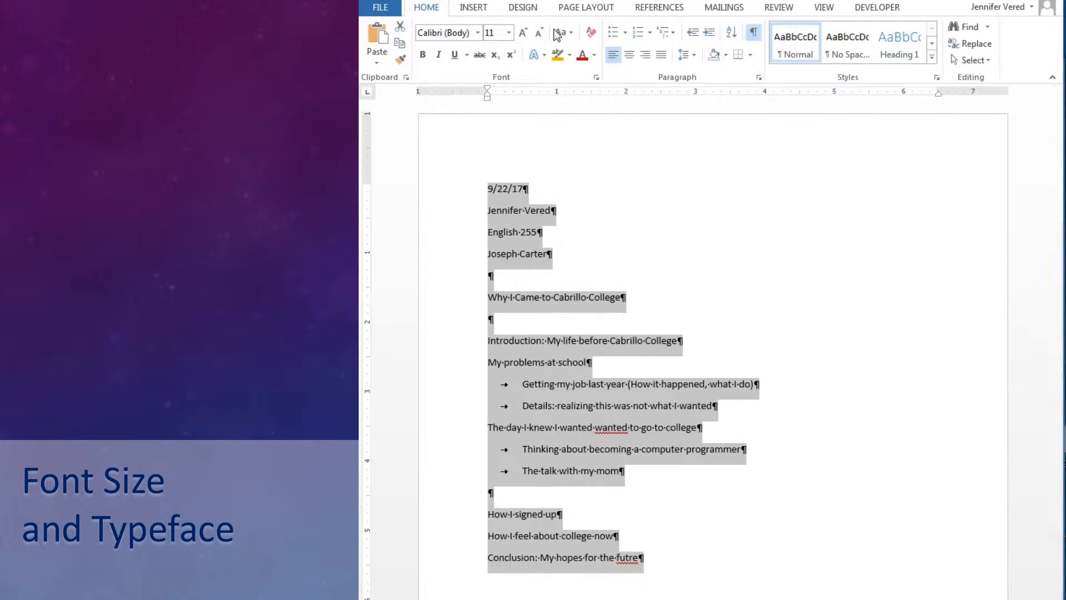
{"action": "left_click", "coordinate": [477, 34]}
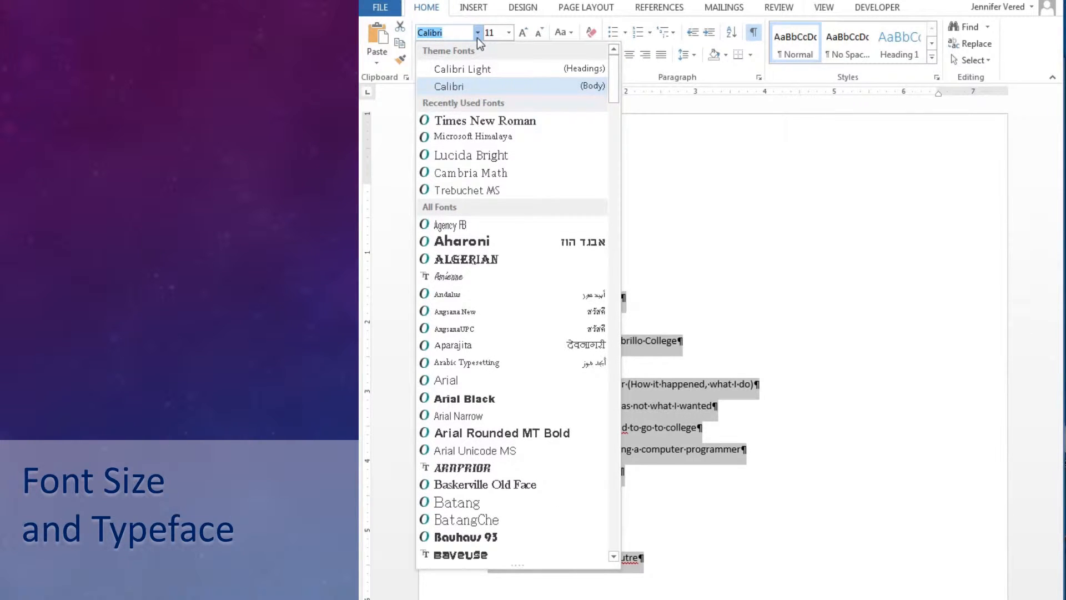
{"action": "left_click_drag", "start_coordinate": [613, 73], "coordinate": [615, 521]}
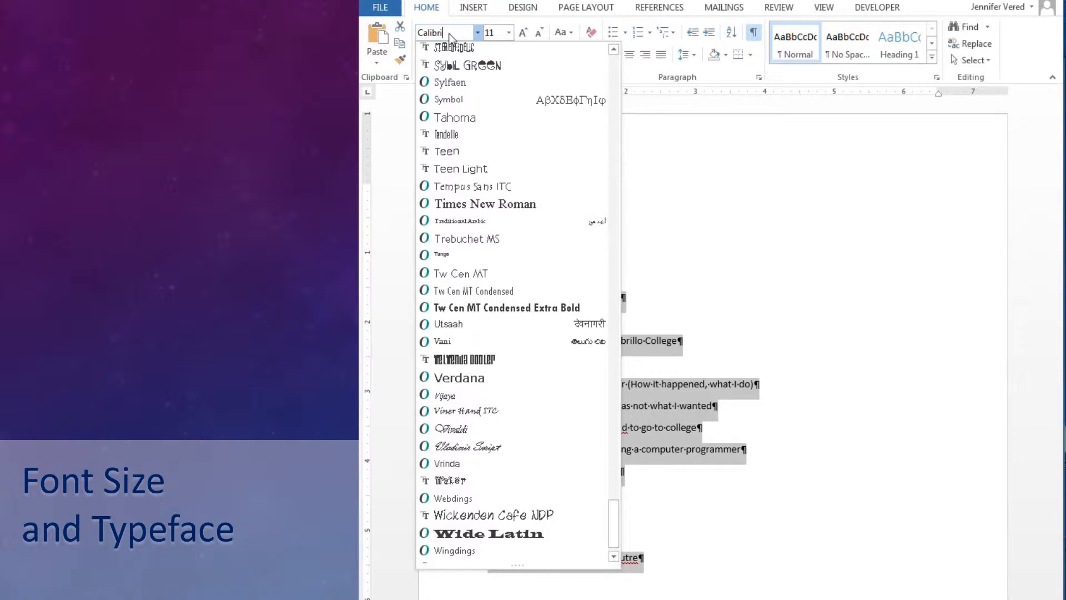
{"action": "type", "text": "Times New Ro"}
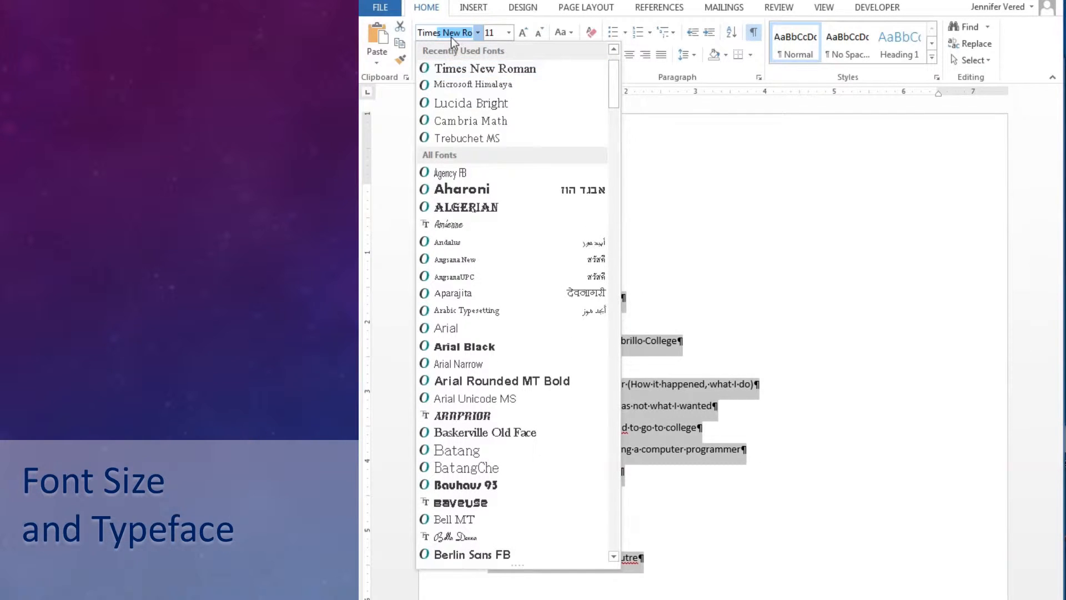
{"action": "key", "text": "Return"}
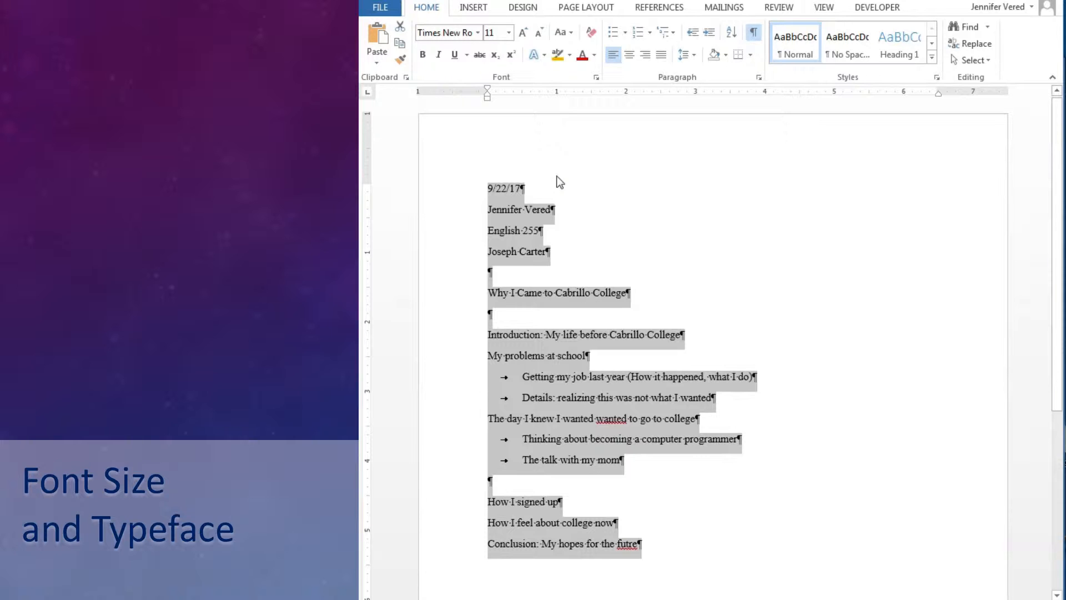
{"action": "left_click", "coordinate": [509, 34]}
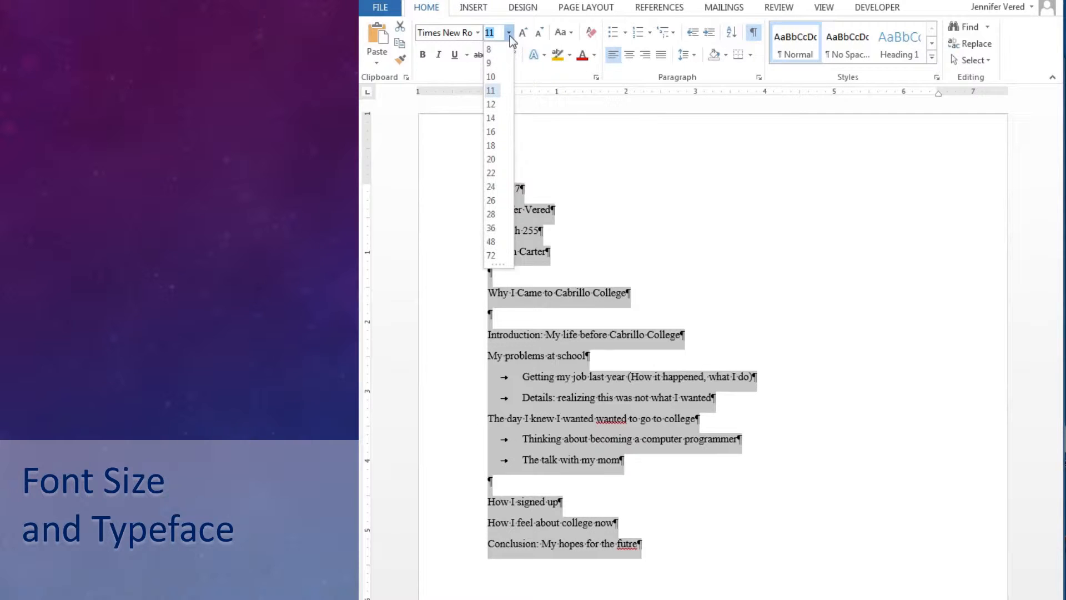
{"action": "left_click", "coordinate": [491, 104]}
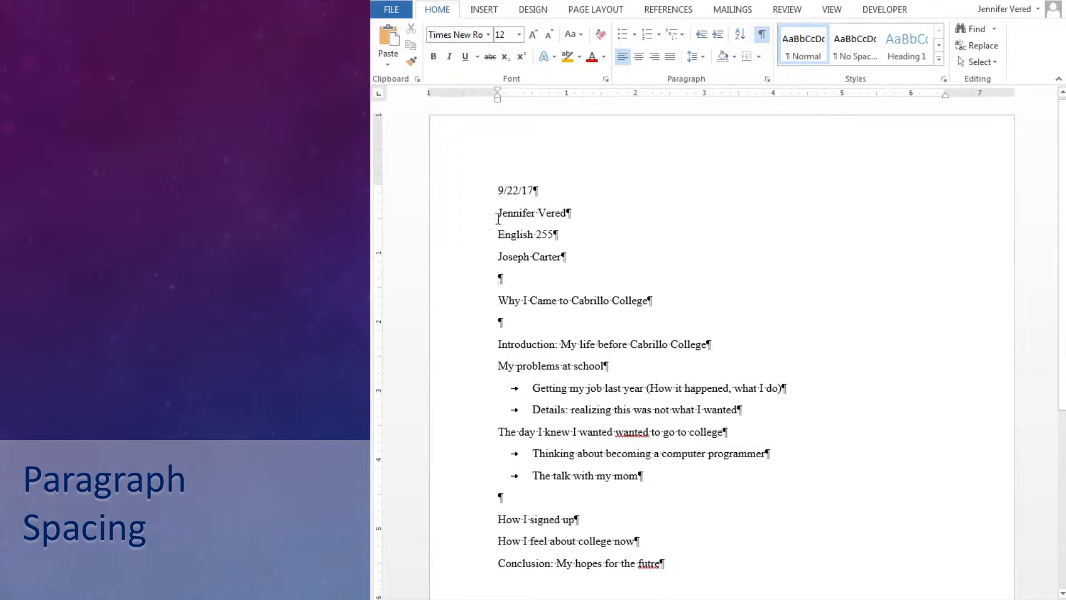
Examine the separate paragraphs: the name line, the blank line, the date, two indented items and the title.
{"action": "left_click_drag", "start_coordinate": [494, 214], "coordinate": [569, 215]}
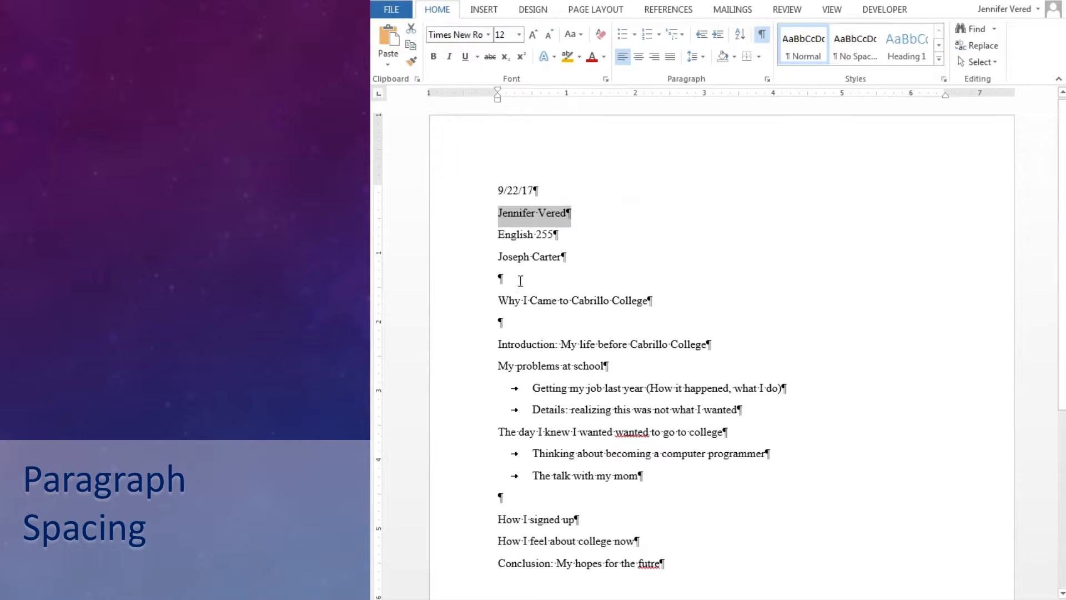
{"action": "left_click_drag", "start_coordinate": [503, 279], "coordinate": [507, 281]}
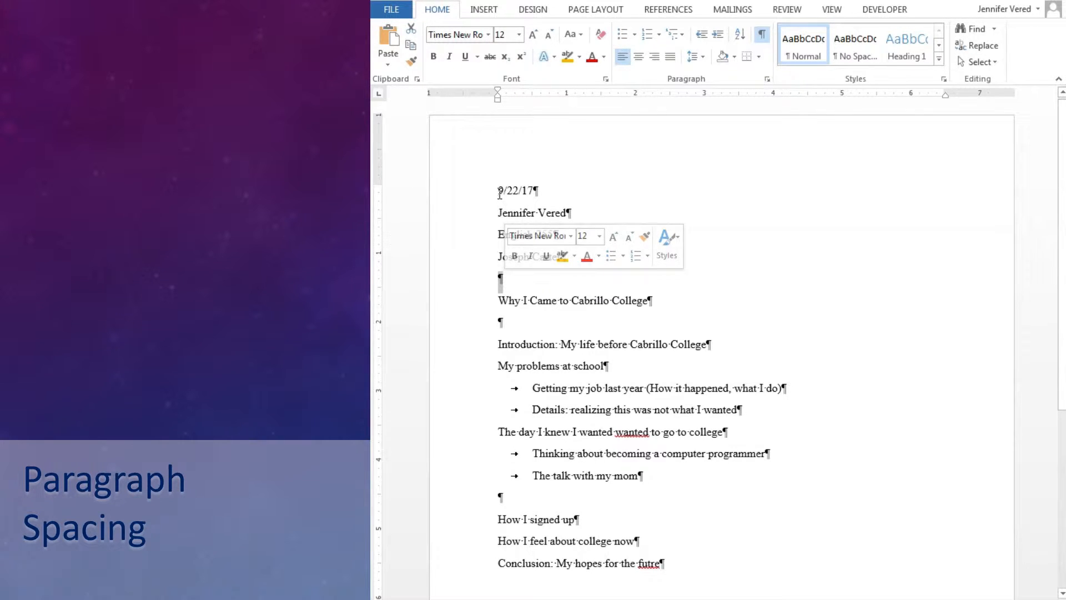
{"action": "left_click_drag", "start_coordinate": [498, 190], "coordinate": [536, 191]}
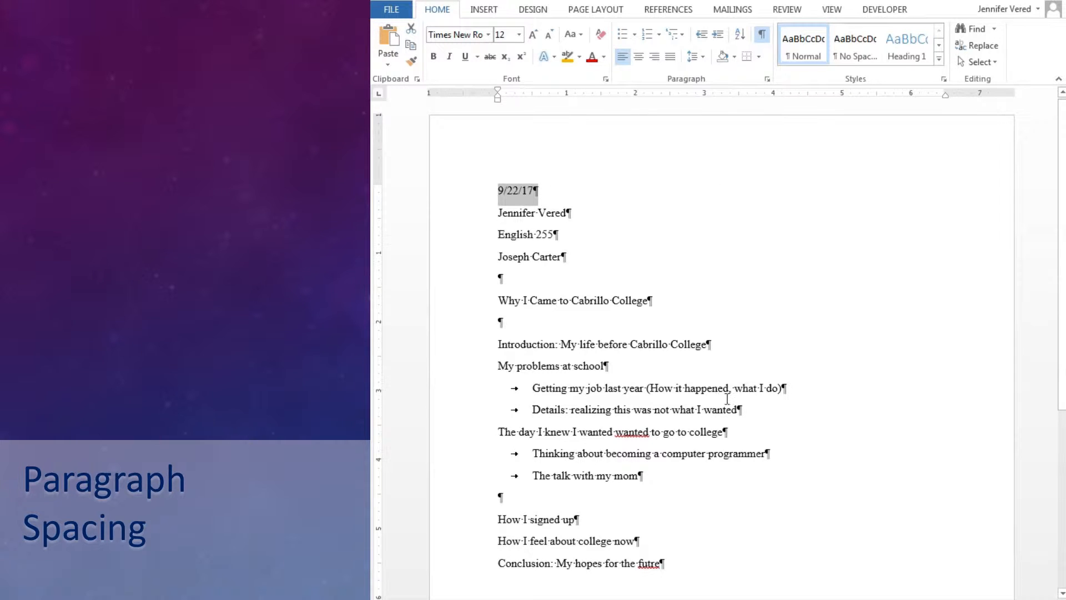
{"action": "left_click_drag", "start_coordinate": [773, 454], "coordinate": [533, 453]}
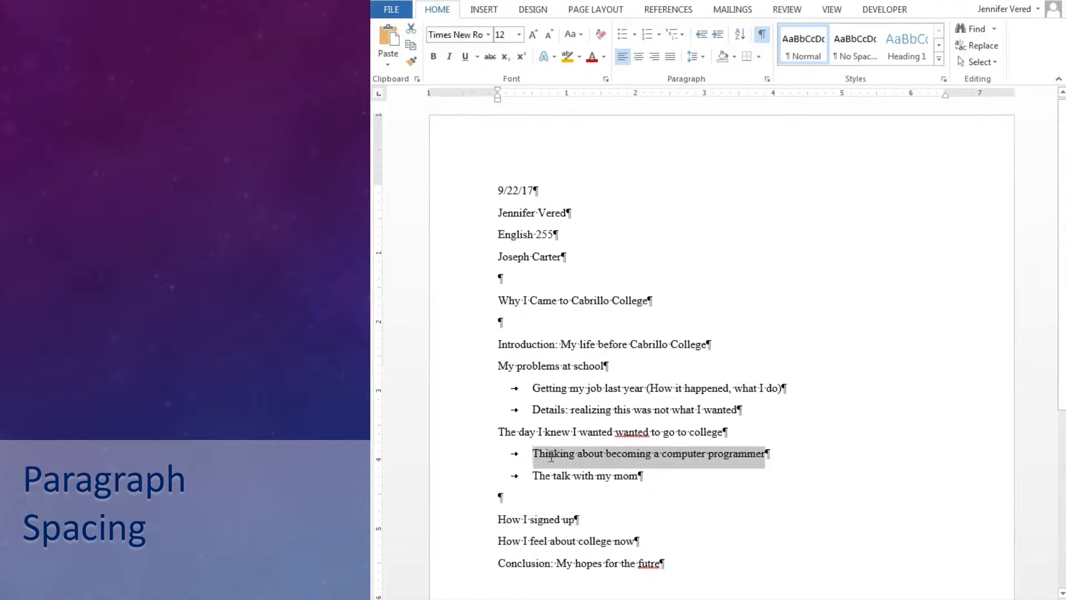
{"action": "left_click_drag", "start_coordinate": [780, 388], "coordinate": [541, 389]}
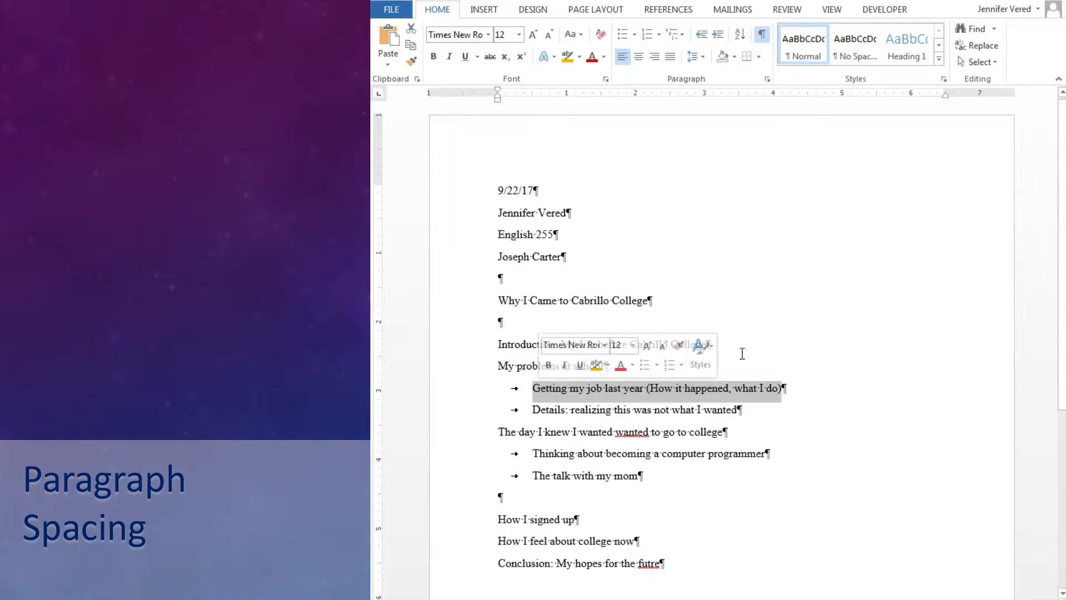
{"action": "left_click", "coordinate": [648, 303]}
{"action": "left_click_drag", "start_coordinate": [599, 309], "coordinate": [500, 309]}
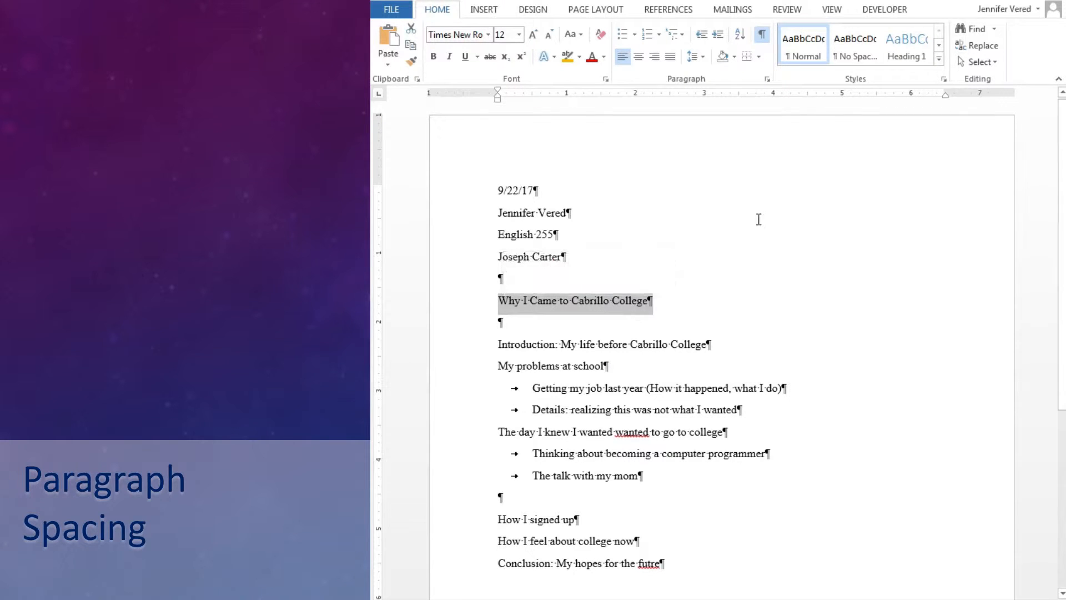
{"action": "left_click", "coordinate": [658, 219]}
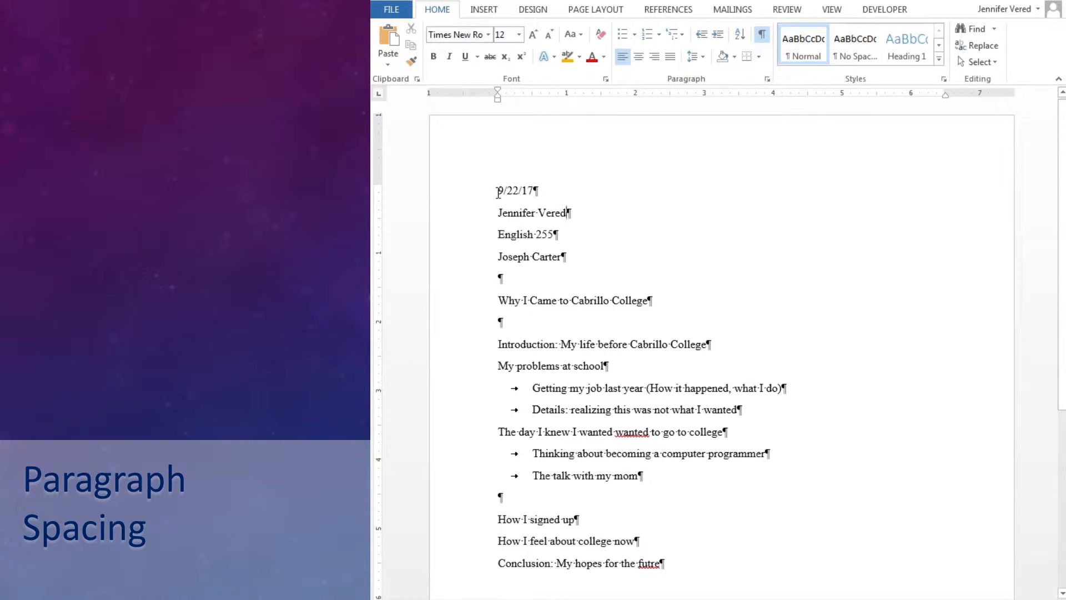
Remove the space after paragraph from the date, student name and course lines of the heading.
{"action": "left_click_drag", "start_coordinate": [498, 189], "coordinate": [564, 243]}
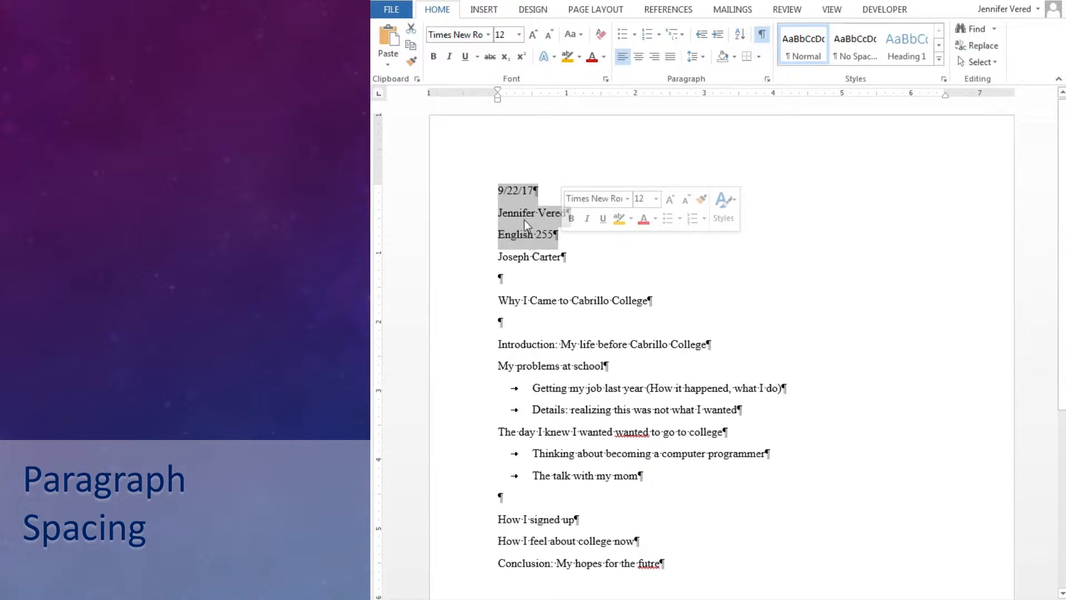
{"action": "left_click", "coordinate": [578, 257]}
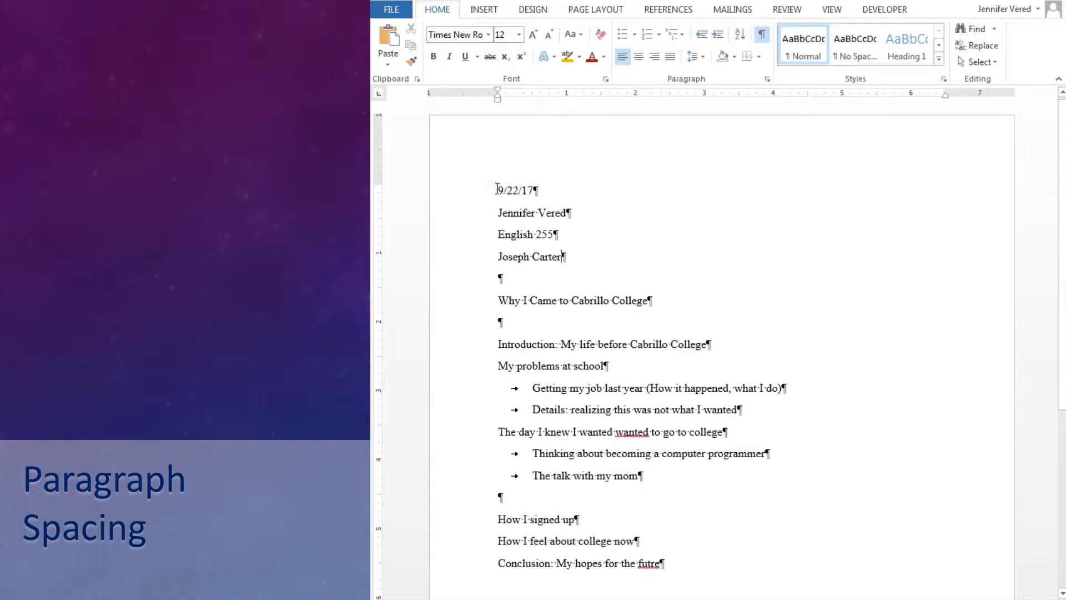
{"action": "left_click_drag", "start_coordinate": [497, 189], "coordinate": [567, 243]}
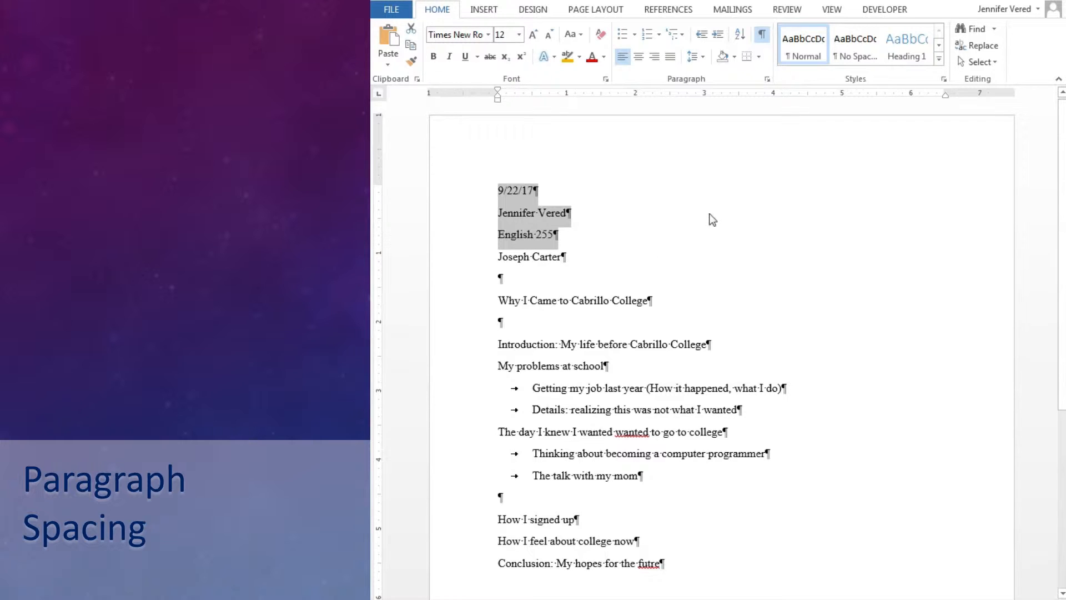
{"action": "left_click", "coordinate": [703, 61]}
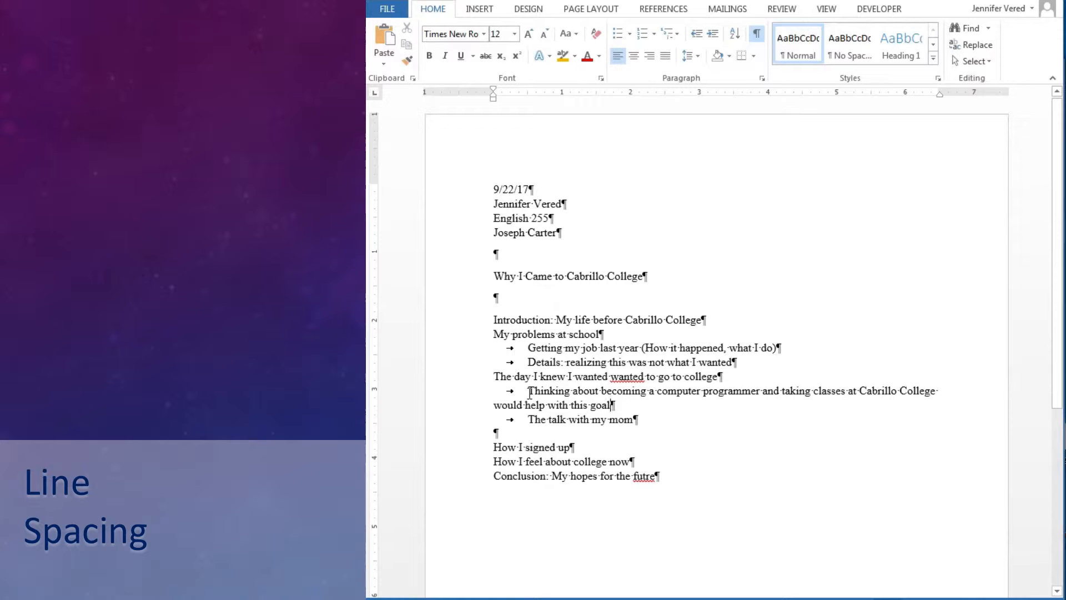
{"action": "left_click_drag", "start_coordinate": [530, 392], "coordinate": [935, 392]}
{"action": "left_click", "coordinate": [936, 392]}
{"action": "left_click_drag", "start_coordinate": [493, 405], "coordinate": [622, 402]}
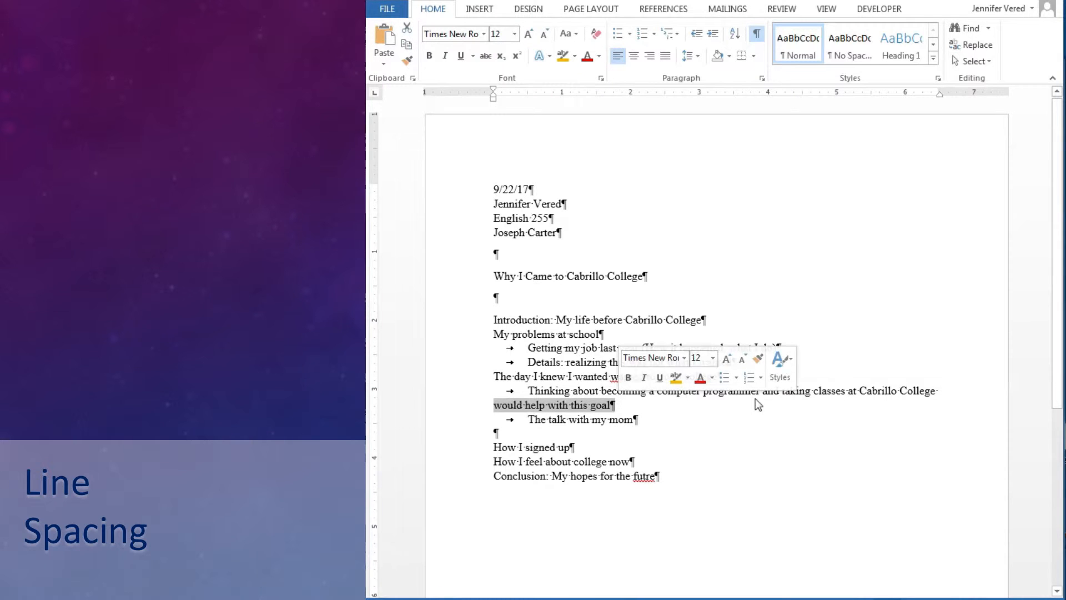
{"action": "left_click", "coordinate": [618, 408]}
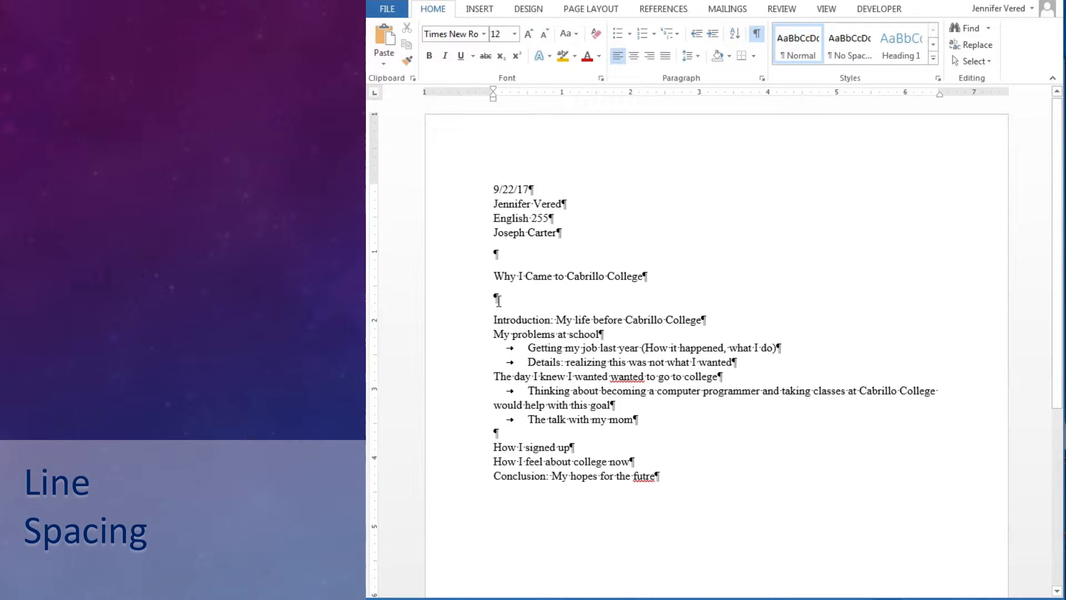
Set the line spacing to 2.0 from the blank line below the title through the conclusion line.
{"action": "left_click_drag", "start_coordinate": [497, 299], "coordinate": [670, 483]}
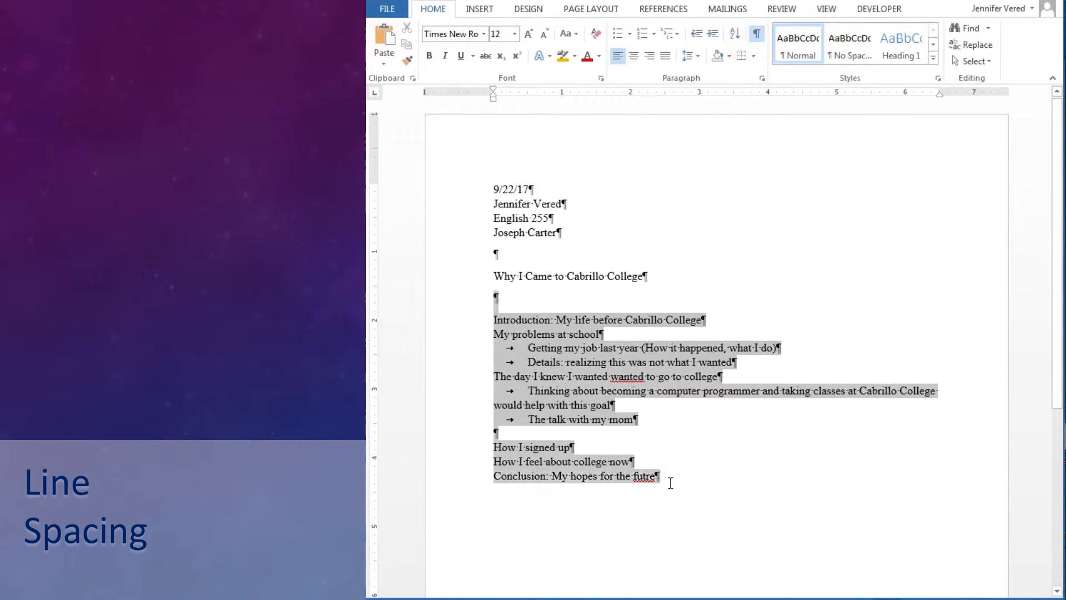
{"action": "left_click", "coordinate": [698, 58]}
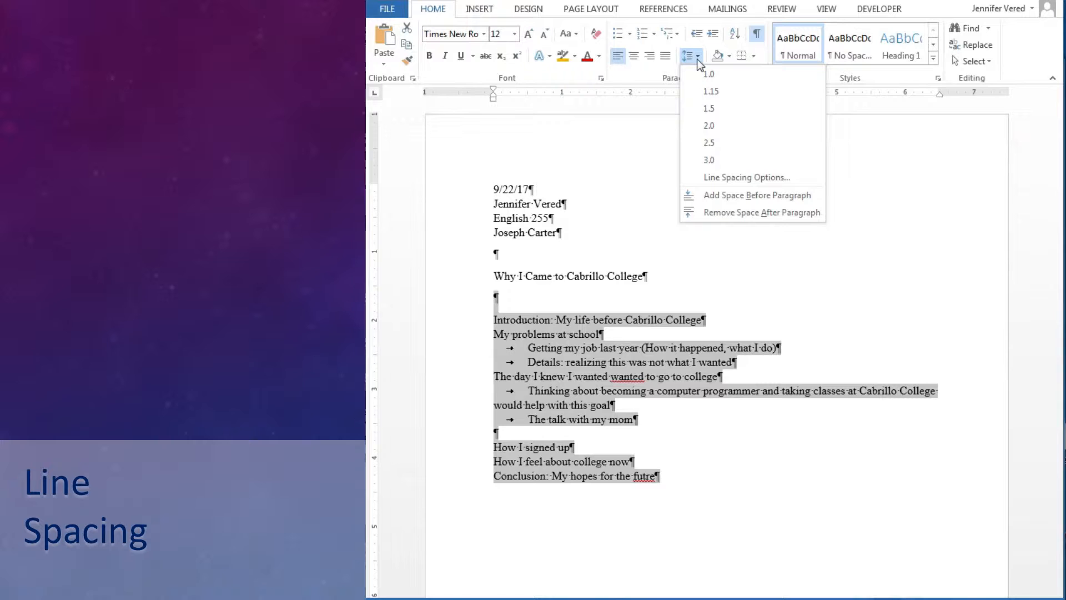
{"action": "left_click", "coordinate": [674, 172]}
{"action": "left_click", "coordinate": [692, 58]}
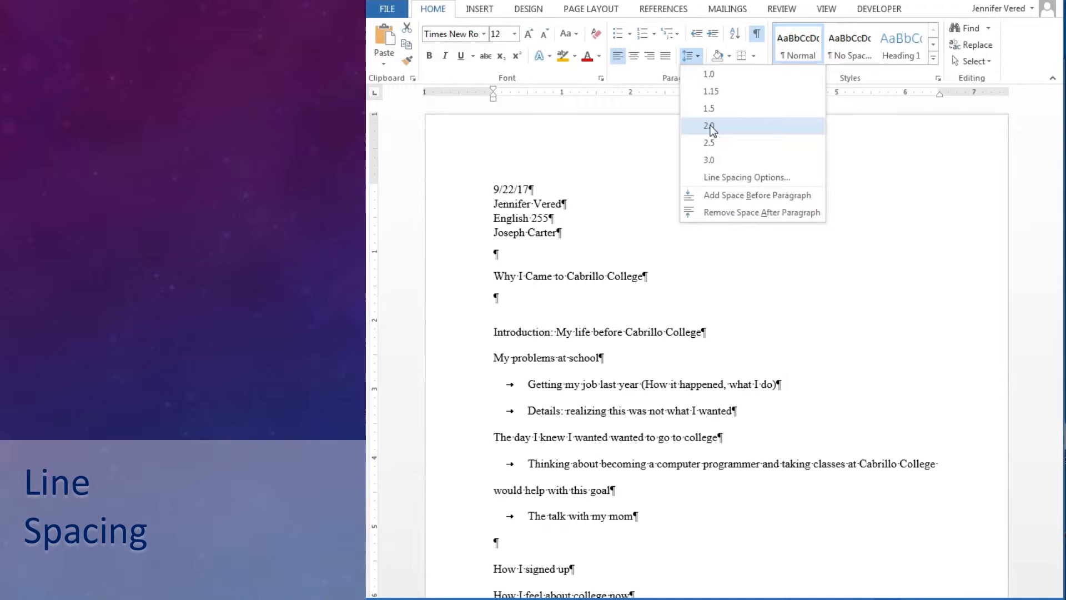
{"action": "left_click", "coordinate": [710, 125]}
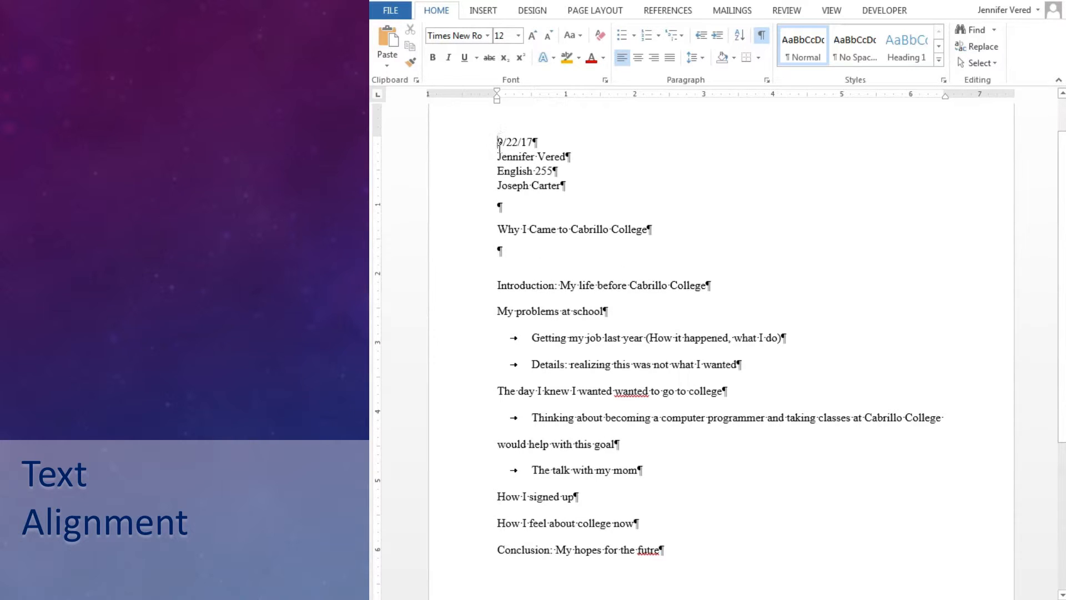
Center the title line "Why I Came to Cabrillo College".
{"action": "left_click_drag", "start_coordinate": [498, 142], "coordinate": [498, 258]}
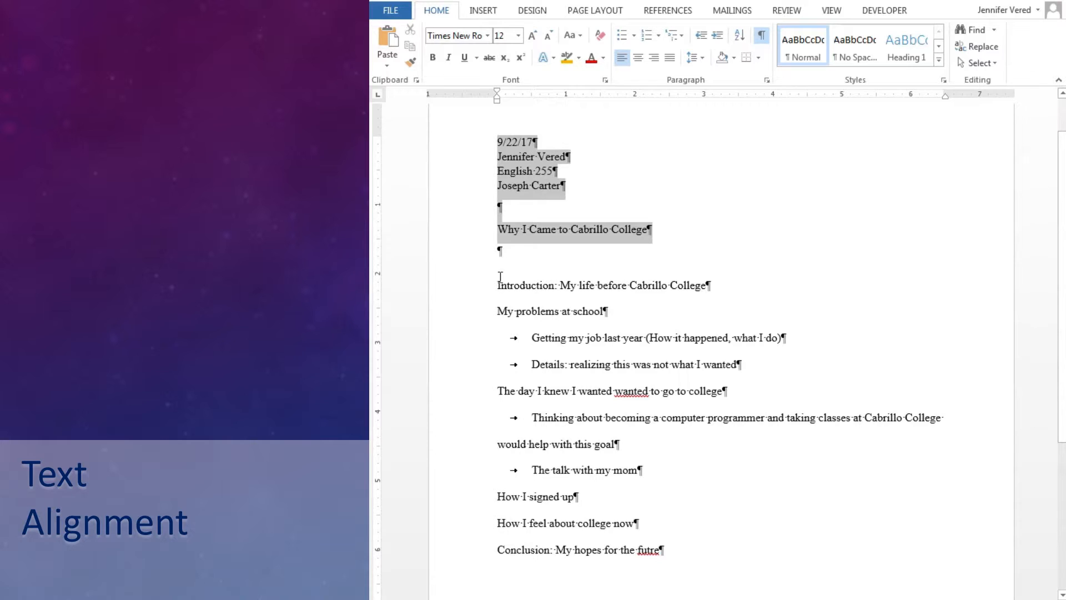
{"action": "left_click", "coordinate": [708, 208]}
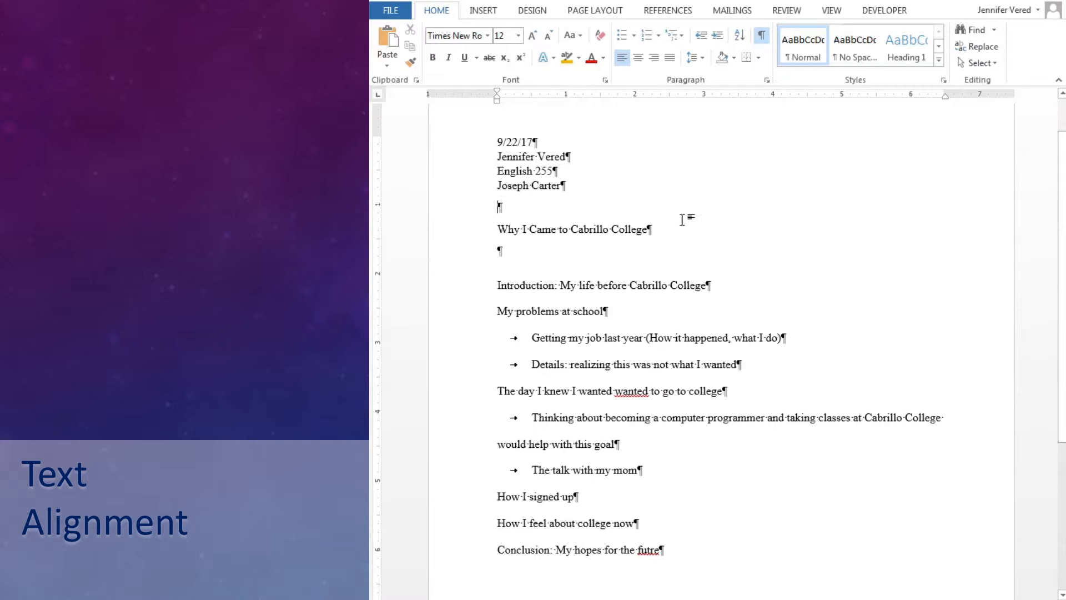
{"action": "left_click_drag", "start_coordinate": [655, 231], "coordinate": [503, 224]}
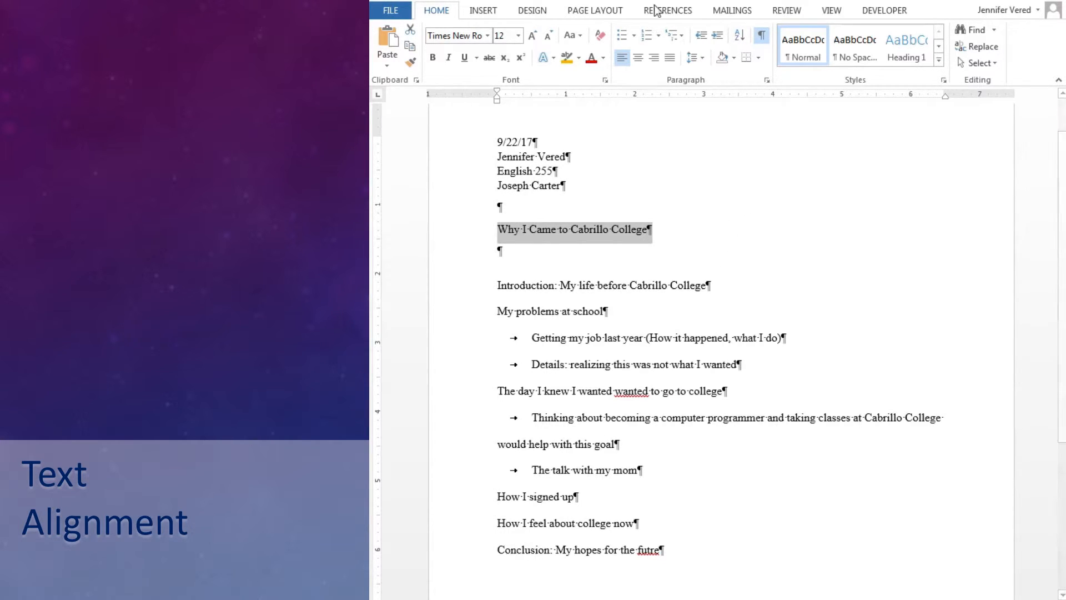
{"action": "left_click", "coordinate": [636, 61]}
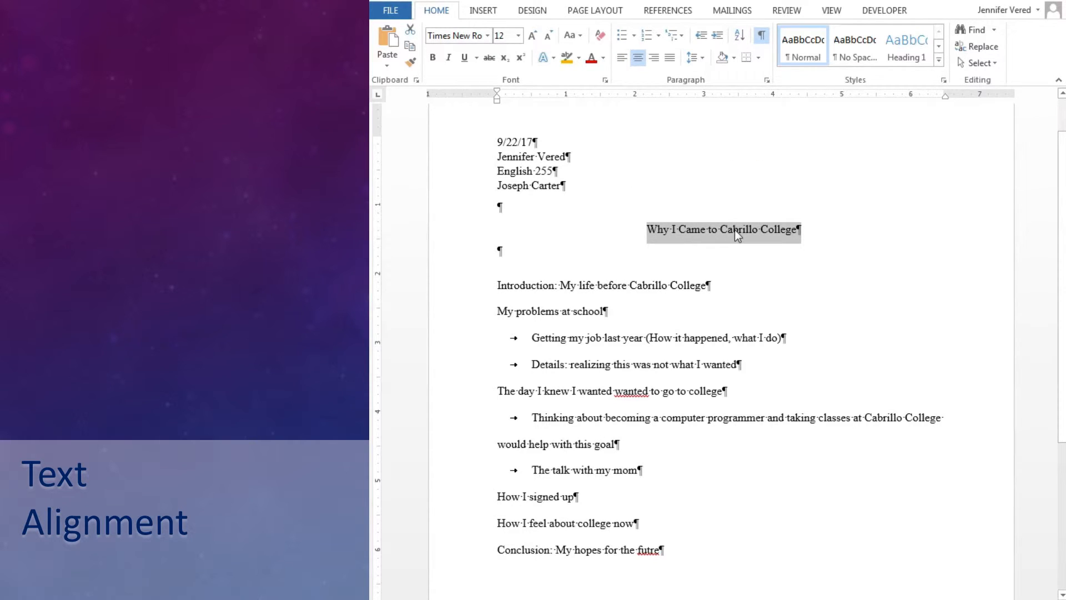
Insert several extra spaces before "Cabrillo" in the title and delete them again.
{"action": "left_click", "coordinate": [717, 230]}
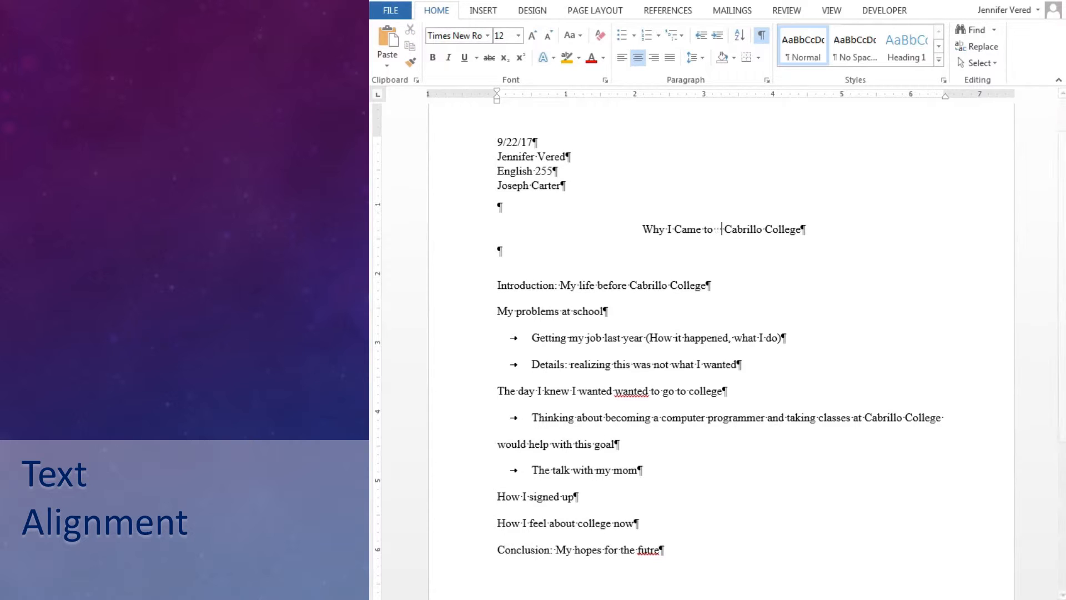
{"action": "key", "text": "BackSpace"}
{"action": "key", "text": "BackSpace"}
{"action": "key", "text": "BackSpace"}
{"action": "key", "text": "BackSpace"}
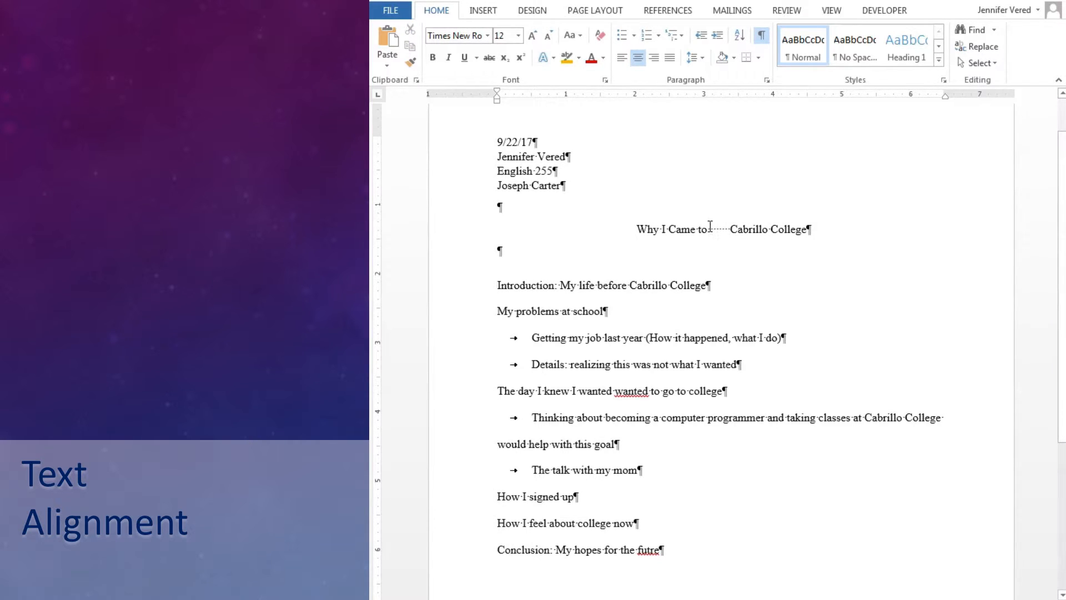
{"action": "key", "text": "BackSpace"}
{"action": "key", "text": "BackSpace"}
{"action": "key", "text": "BackSpace"}
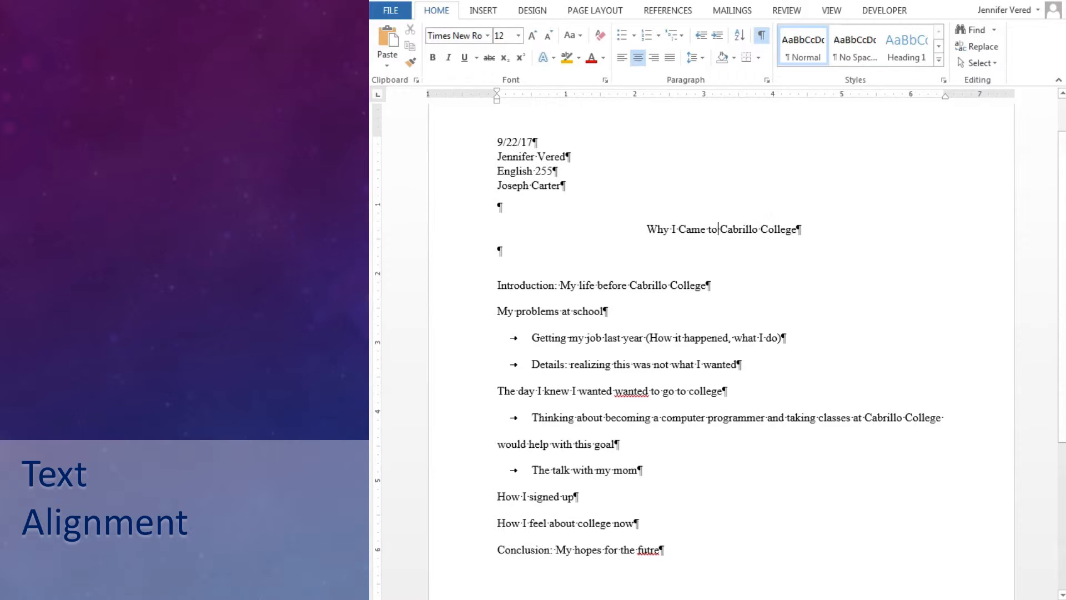
Right-align the four heading lines from the date through the instructor's name.
{"action": "left_click", "coordinate": [563, 185]}
{"action": "left_click_drag", "start_coordinate": [553, 181], "coordinate": [495, 134]}
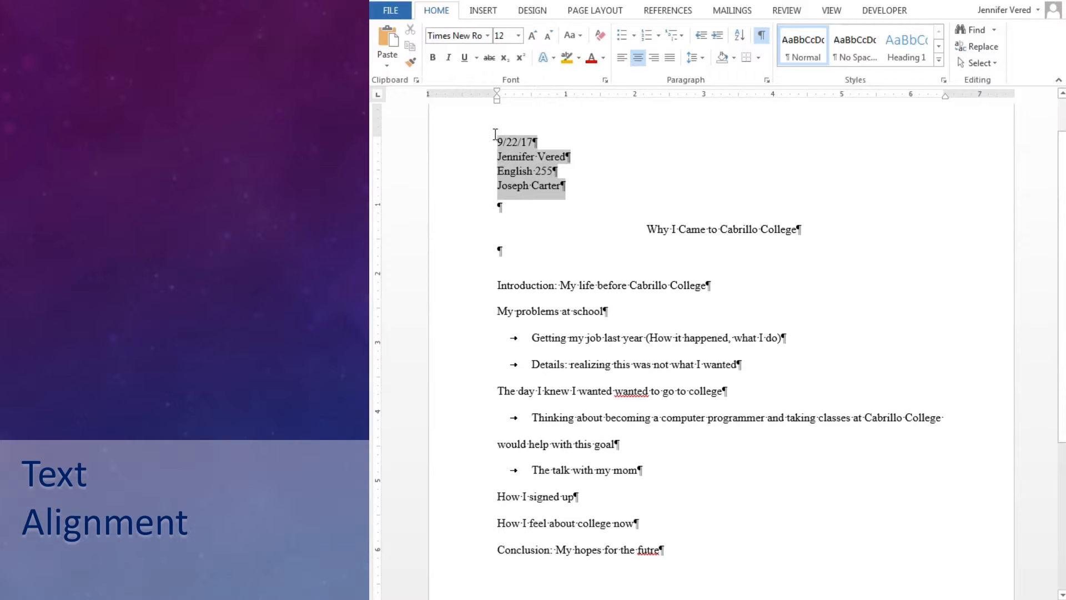
{"action": "left_click", "coordinate": [652, 58]}
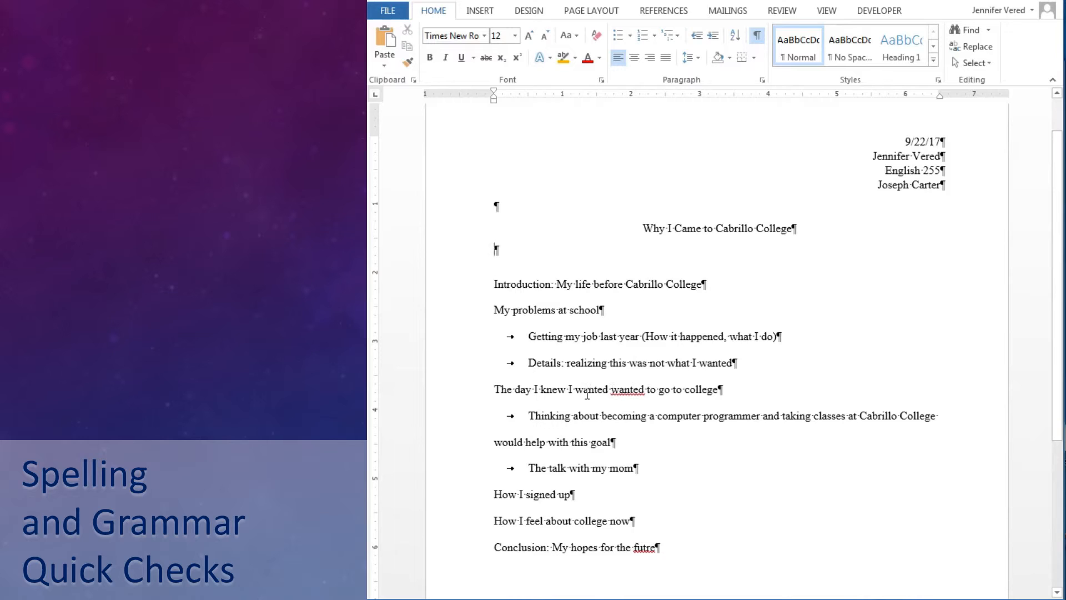
Delete the repeated word "wanted" and correct "futre" to "future" in the conclusion line using the proofing suggestions.
{"action": "right_click", "coordinate": [632, 396]}
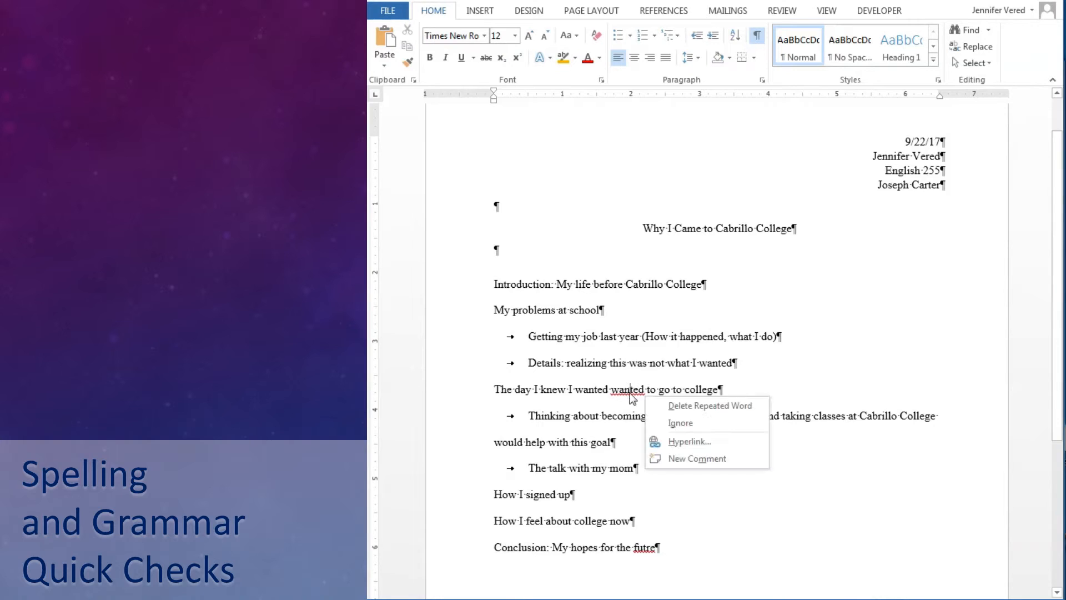
{"action": "left_click", "coordinate": [685, 406]}
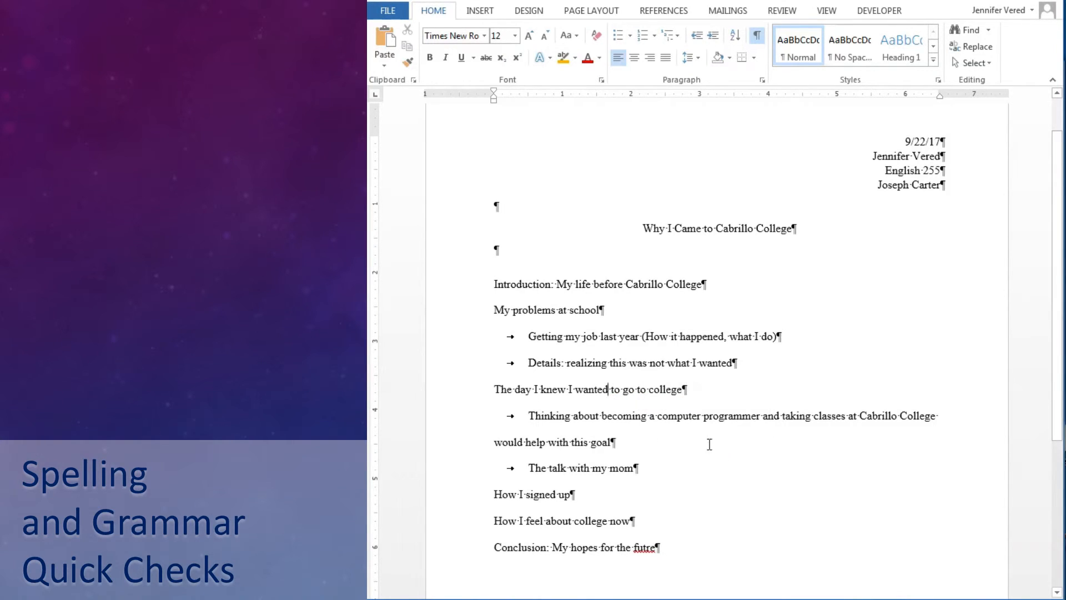
{"action": "right_click", "coordinate": [652, 548]}
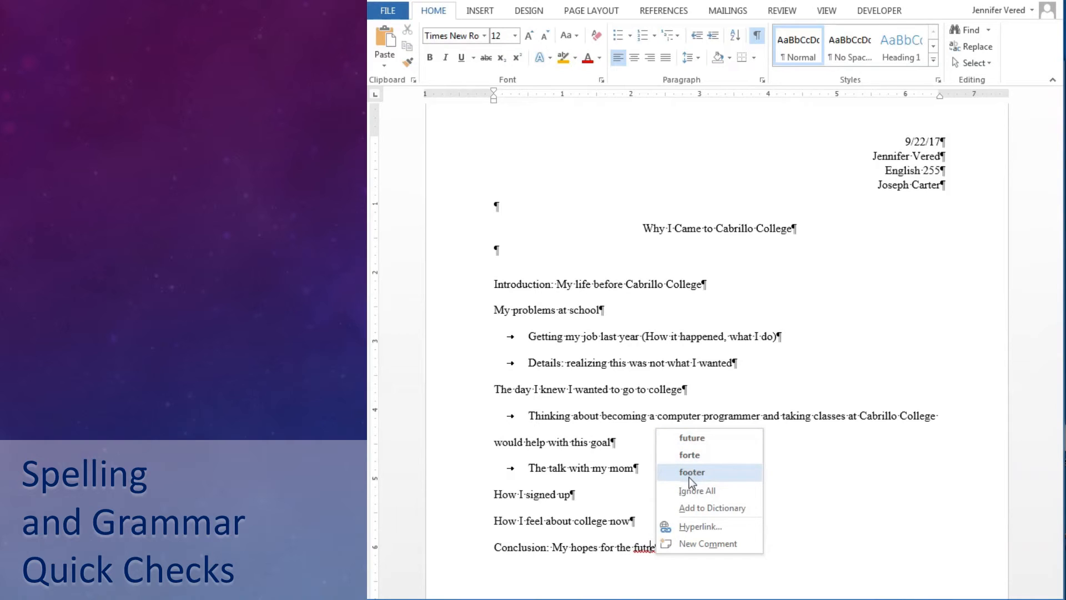
{"action": "left_click", "coordinate": [692, 438]}
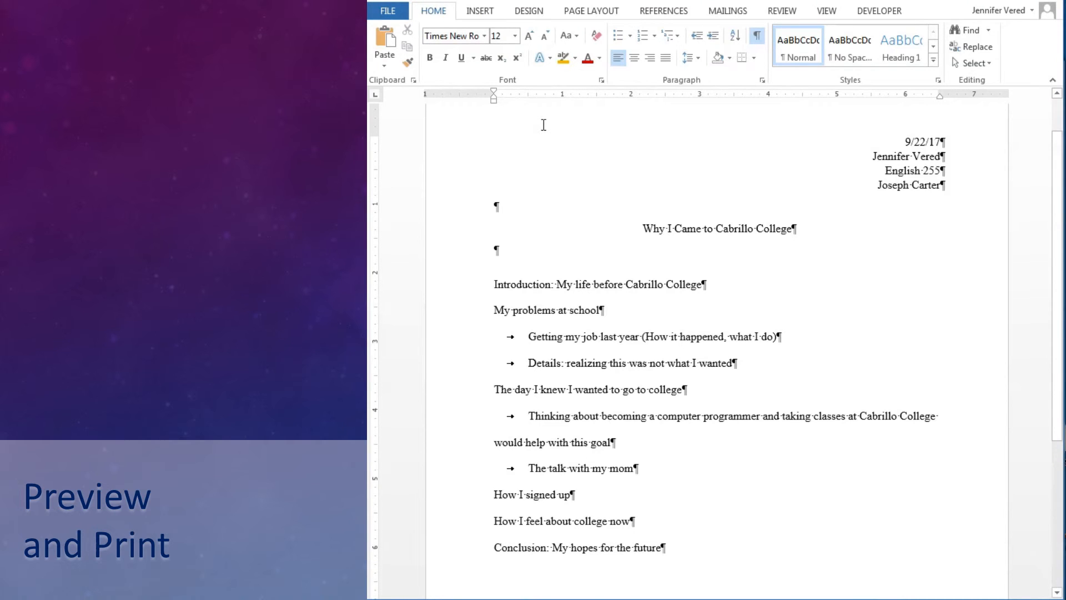
Preview how the outline will print, return to the document, and open the print preview again.
{"action": "left_click", "coordinate": [388, 10]}
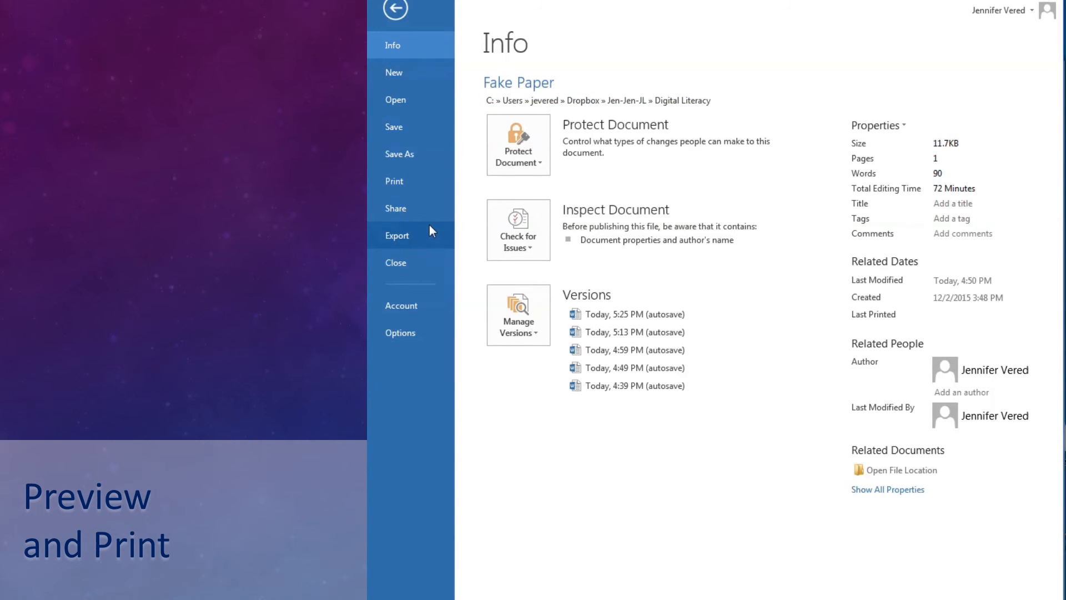
{"action": "left_click", "coordinate": [425, 189]}
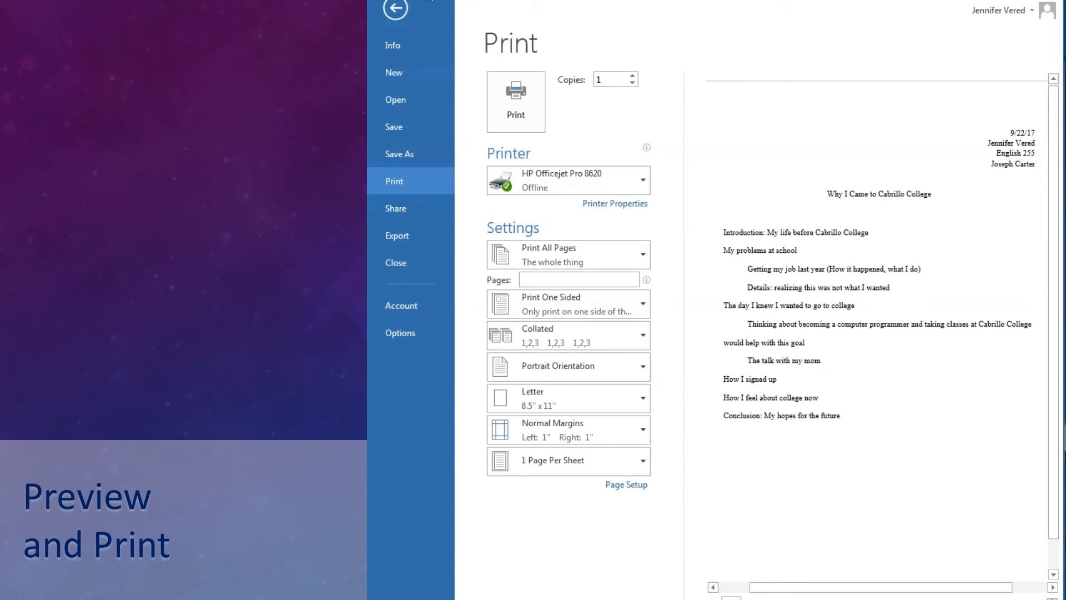
{"action": "left_click", "coordinate": [396, 8]}
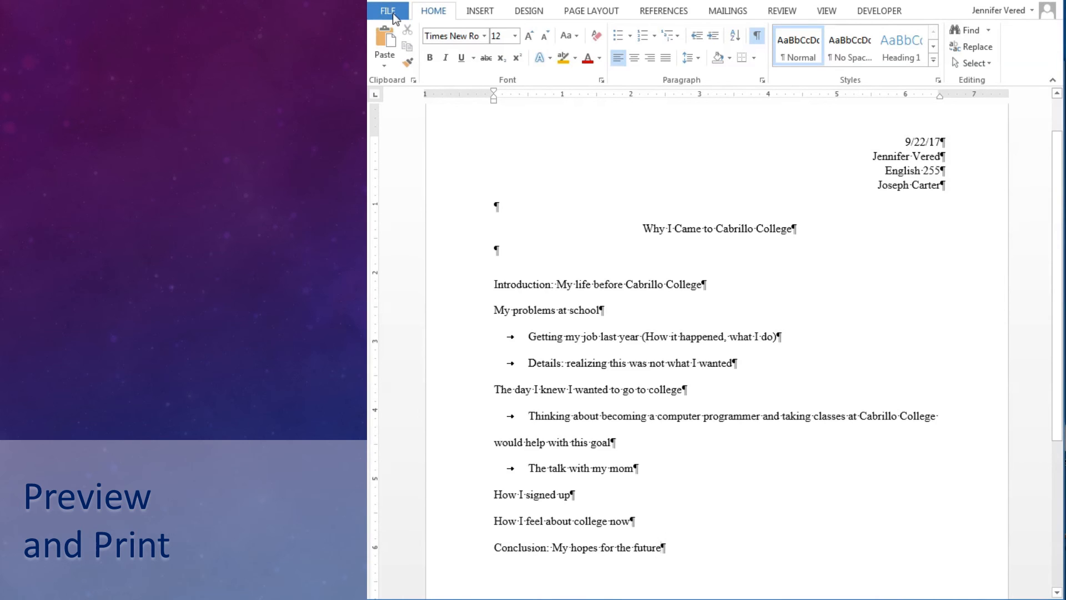
{"action": "left_click", "coordinate": [391, 12]}
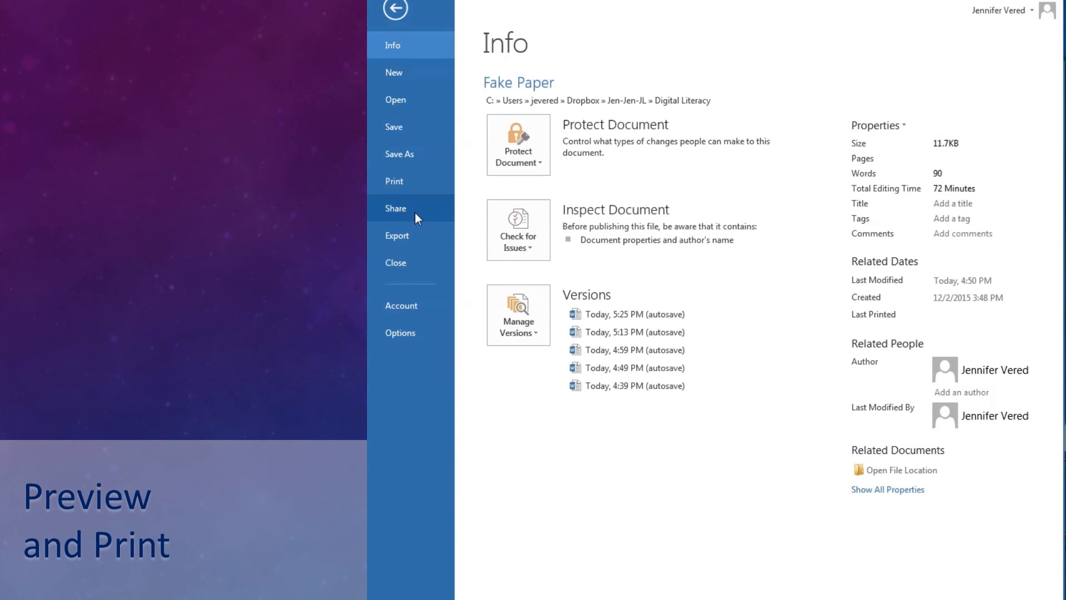
{"action": "left_click", "coordinate": [412, 188]}
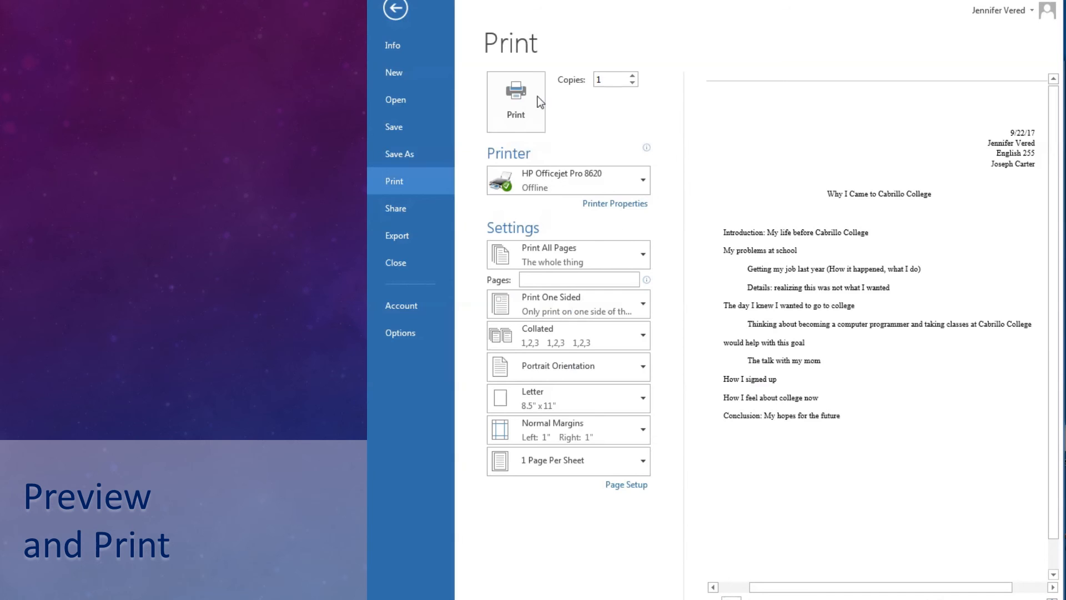